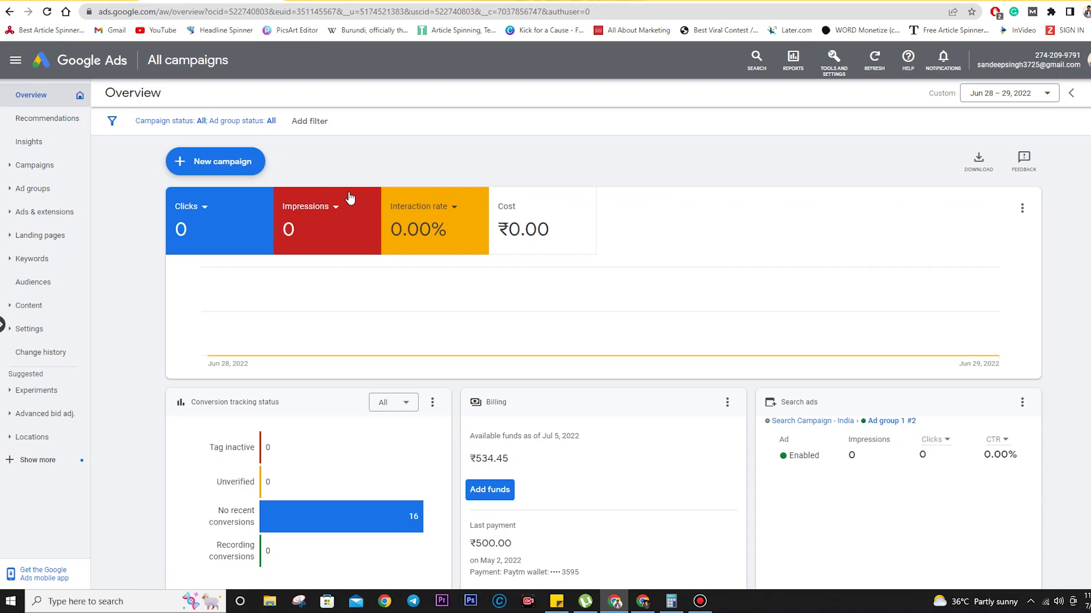
- Start a new campaign, choose Sales as its objective and review the conversion goals offered for it
{"action": "left_click", "coordinate": [214, 161]}
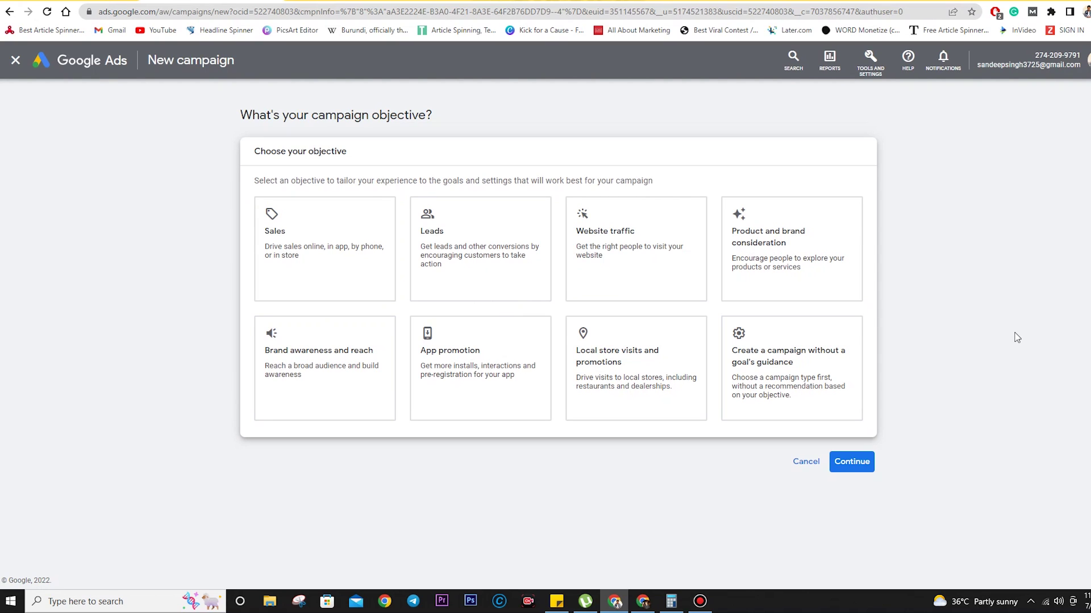
{"action": "left_click", "coordinate": [370, 250]}
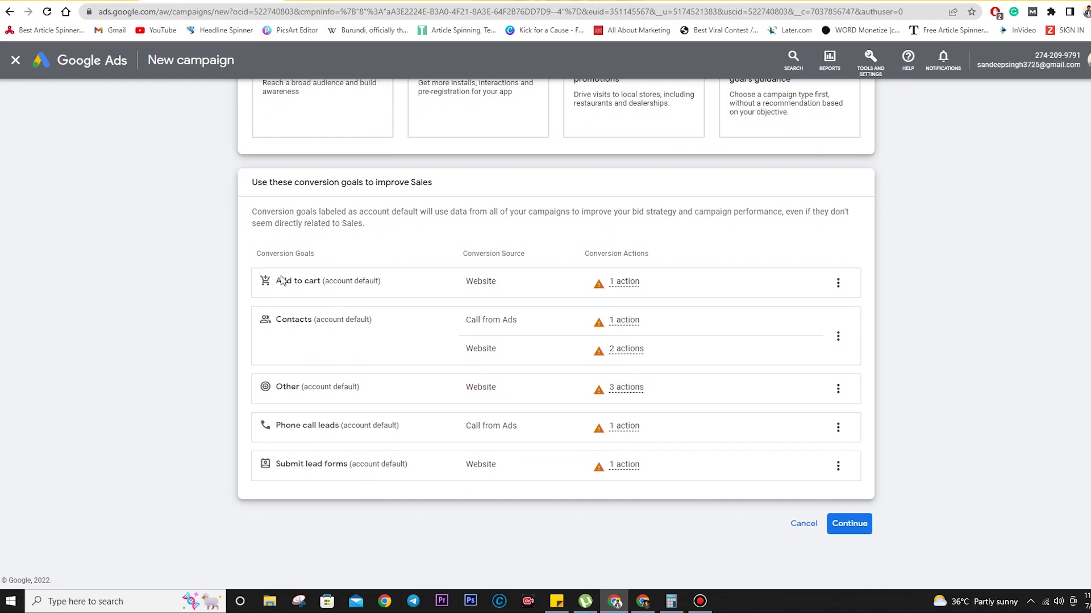
{"action": "scroll", "coordinate": [282, 281], "scroll_direction": "up", "scroll_amount": 4}
{"action": "scroll", "coordinate": [282, 281], "scroll_direction": "down", "scroll_amount": 3}
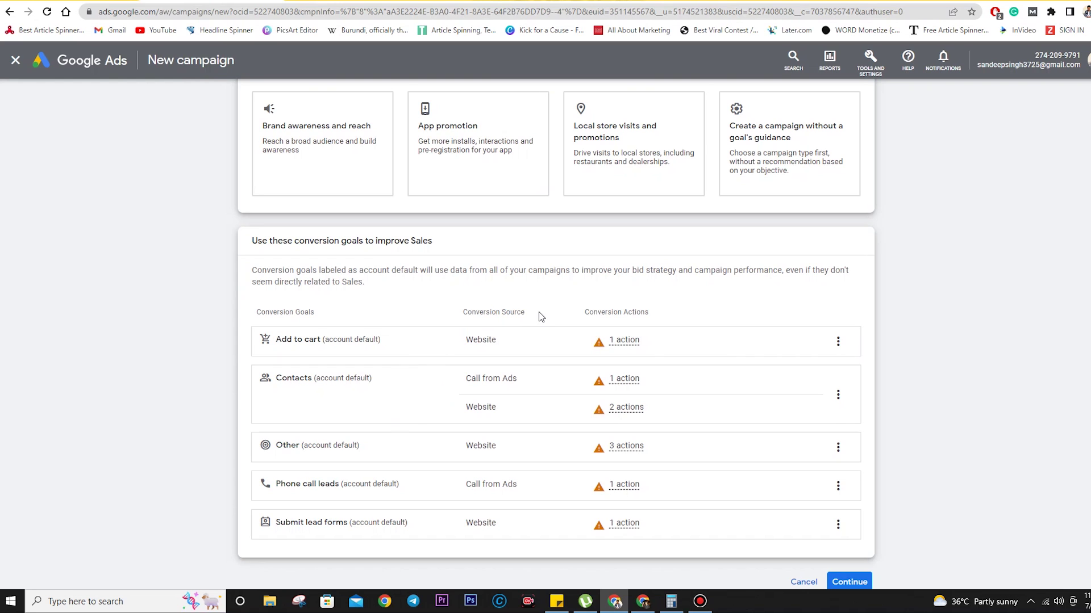
{"action": "mouse_move", "coordinate": [492, 344]}
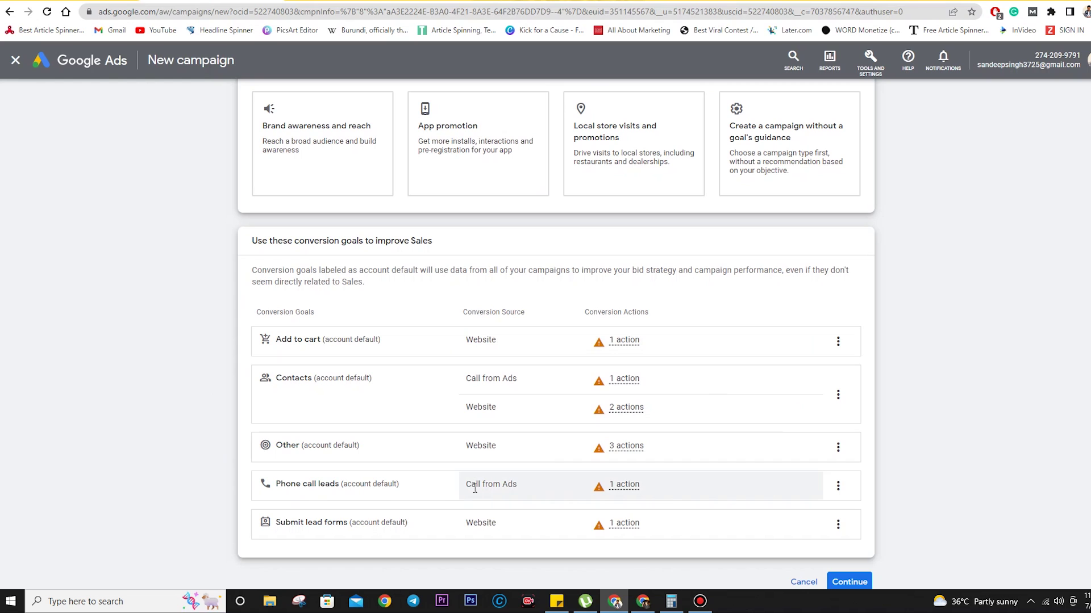
{"action": "mouse_move", "coordinate": [476, 489]}
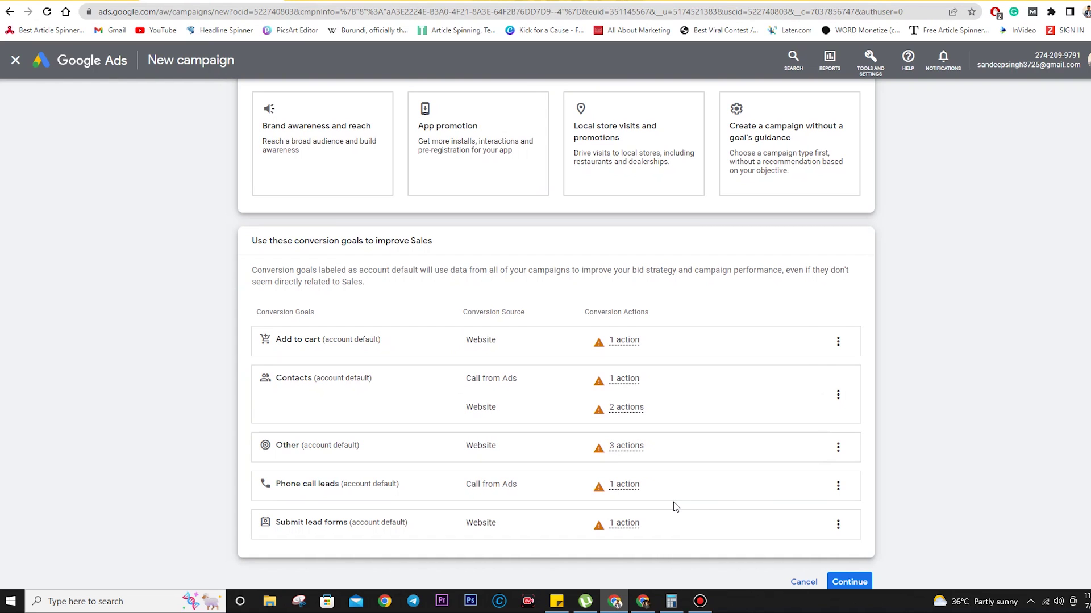
- Switch the objective to App promotion and review its campaign type, subtype, app platform and campaign name settings
{"action": "scroll", "coordinate": [685, 486], "scroll_direction": "up", "scroll_amount": 4}
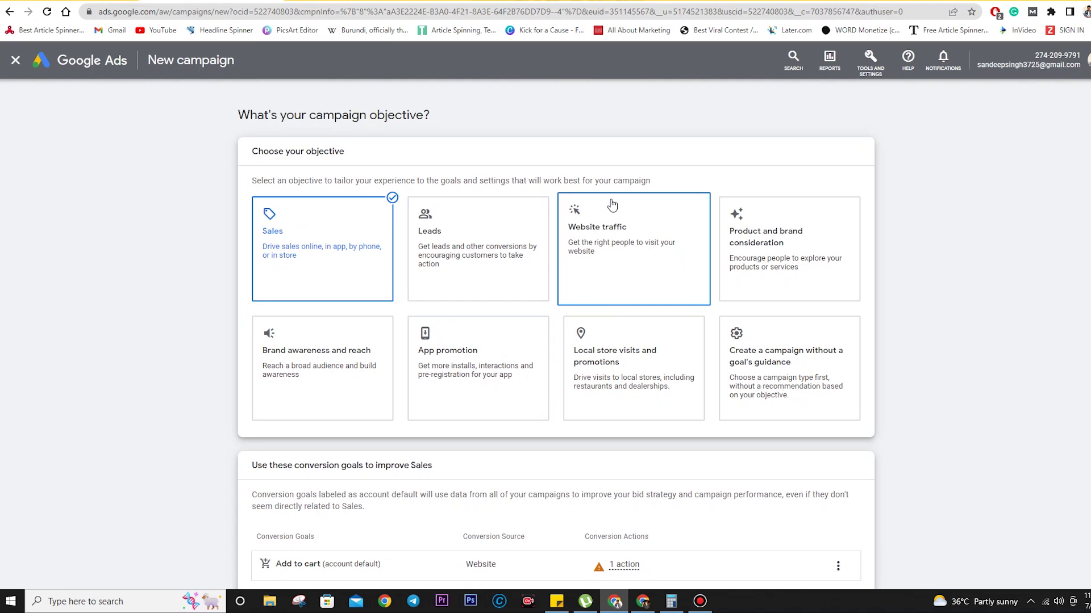
{"action": "left_click", "coordinate": [482, 364]}
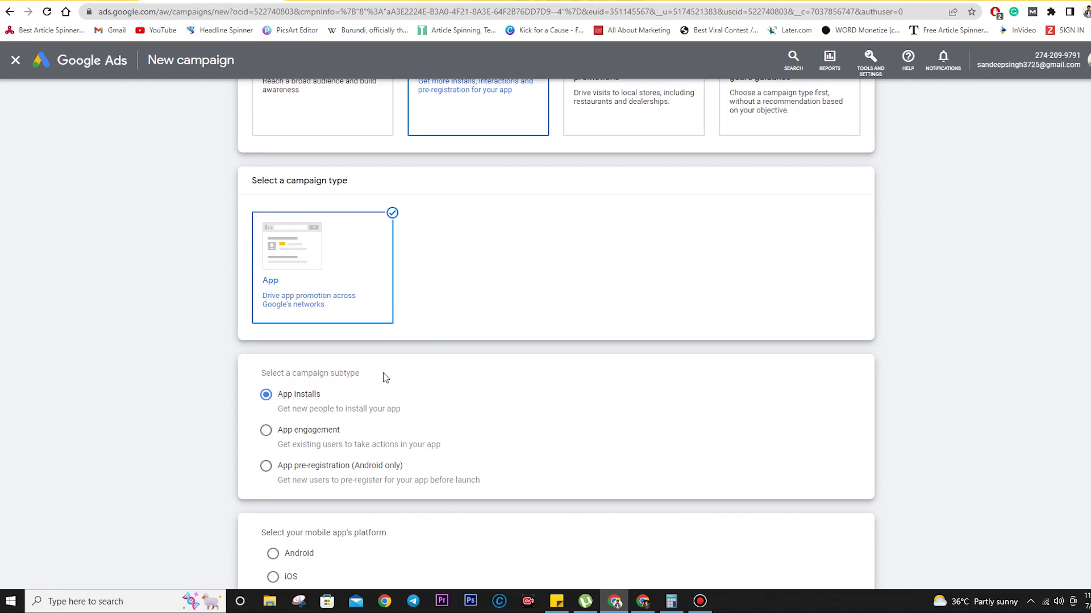
{"action": "scroll", "coordinate": [383, 374], "scroll_direction": "up", "scroll_amount": 1}
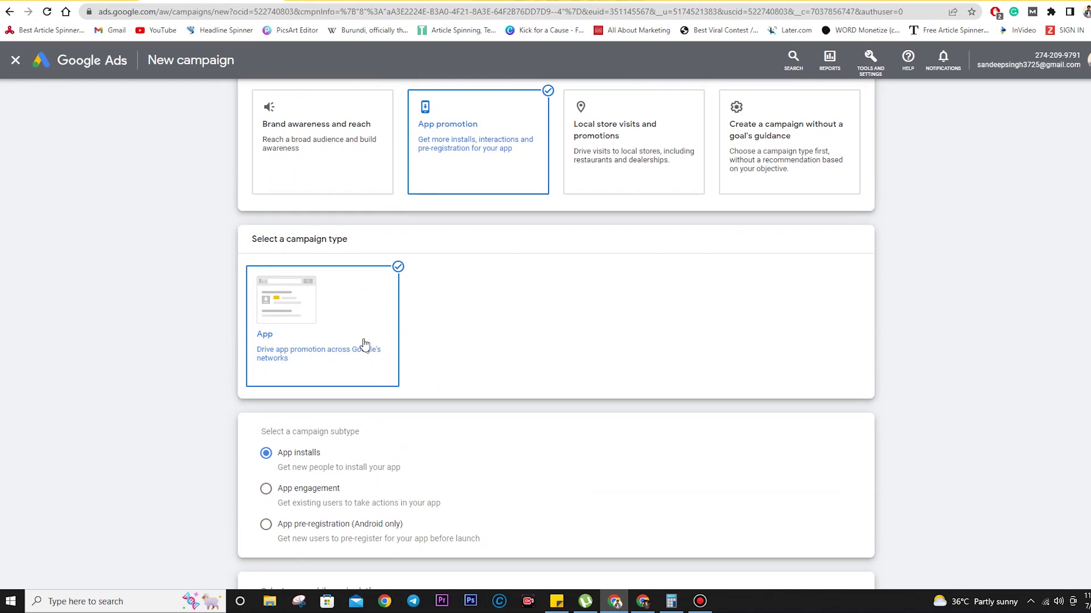
{"action": "scroll", "coordinate": [364, 344], "scroll_direction": "down", "scroll_amount": 2}
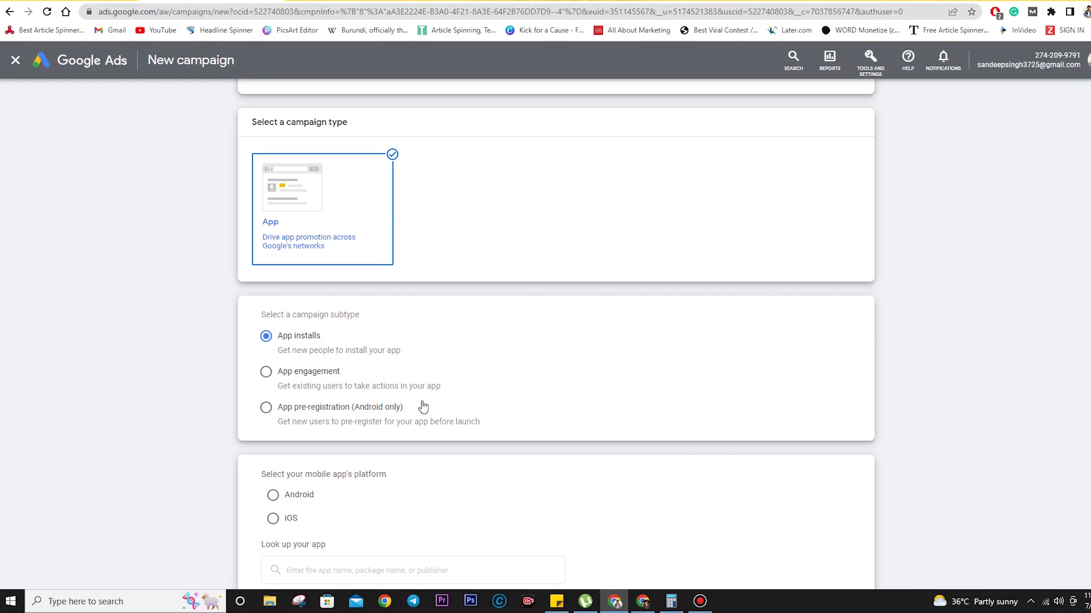
{"action": "scroll", "coordinate": [422, 406], "scroll_direction": "down", "scroll_amount": 1}
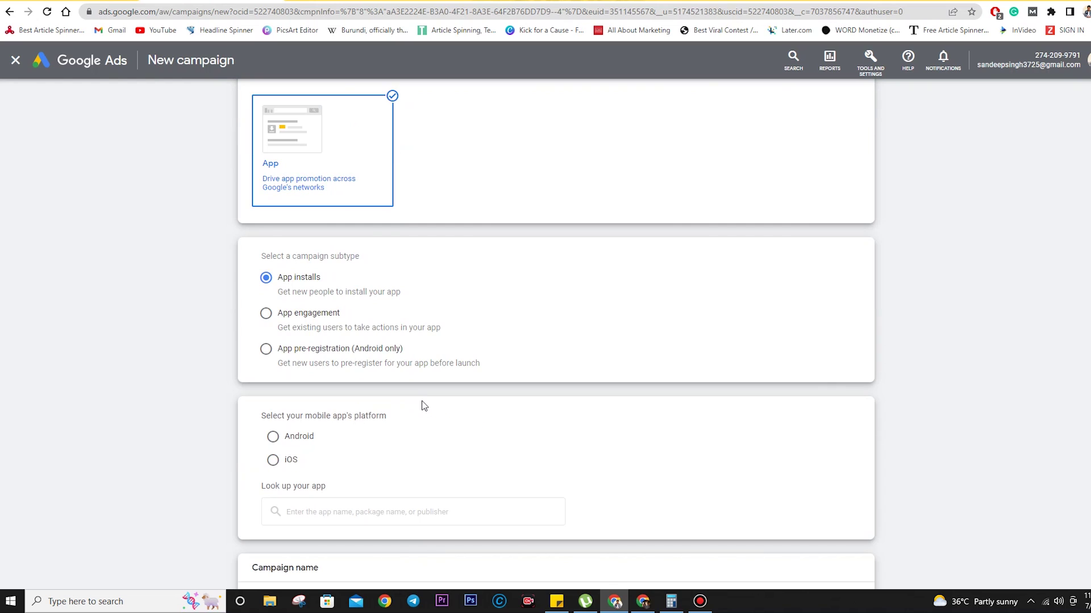
{"action": "scroll", "coordinate": [309, 437], "scroll_direction": "down", "scroll_amount": 2}
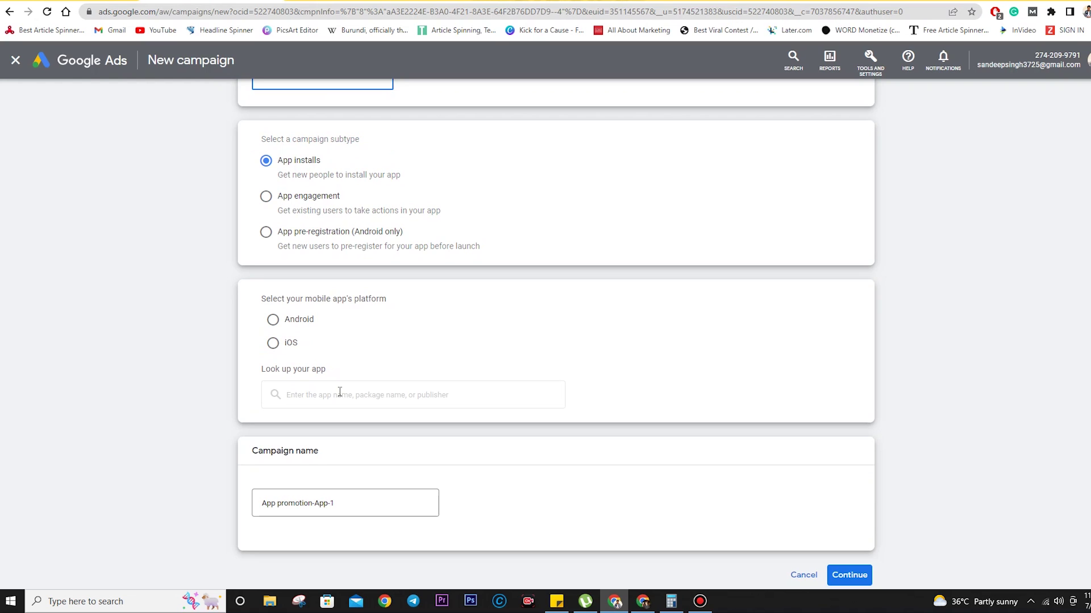
{"action": "scroll", "coordinate": [340, 392], "scroll_direction": "down", "scroll_amount": 1}
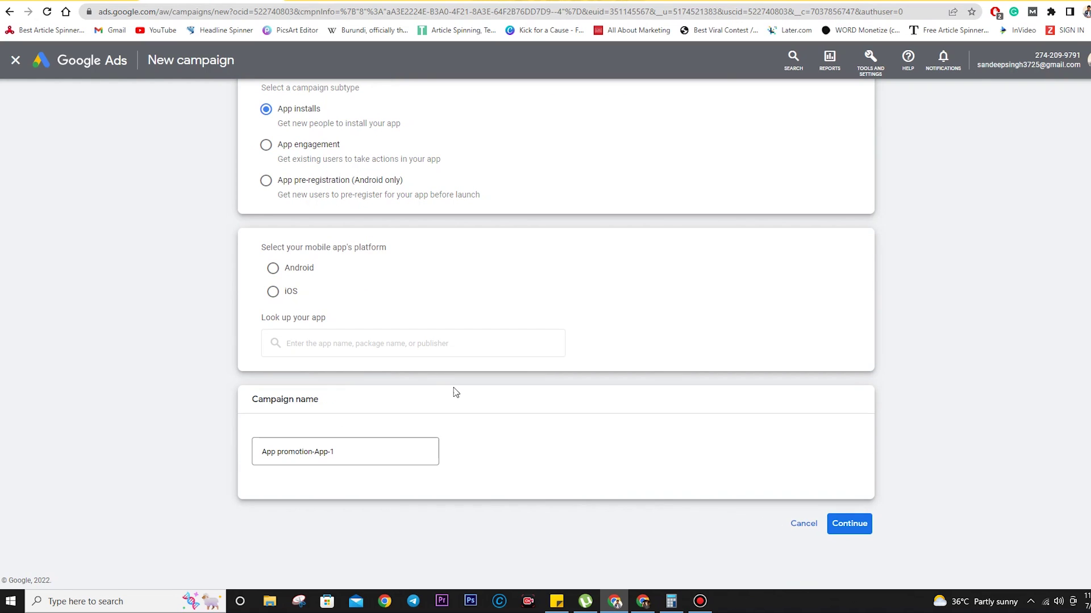
- Switch the campaign objective to Leads and review the conversion goals, sources and actions listed for it
{"action": "scroll", "coordinate": [435, 373], "scroll_direction": "up", "scroll_amount": 10}
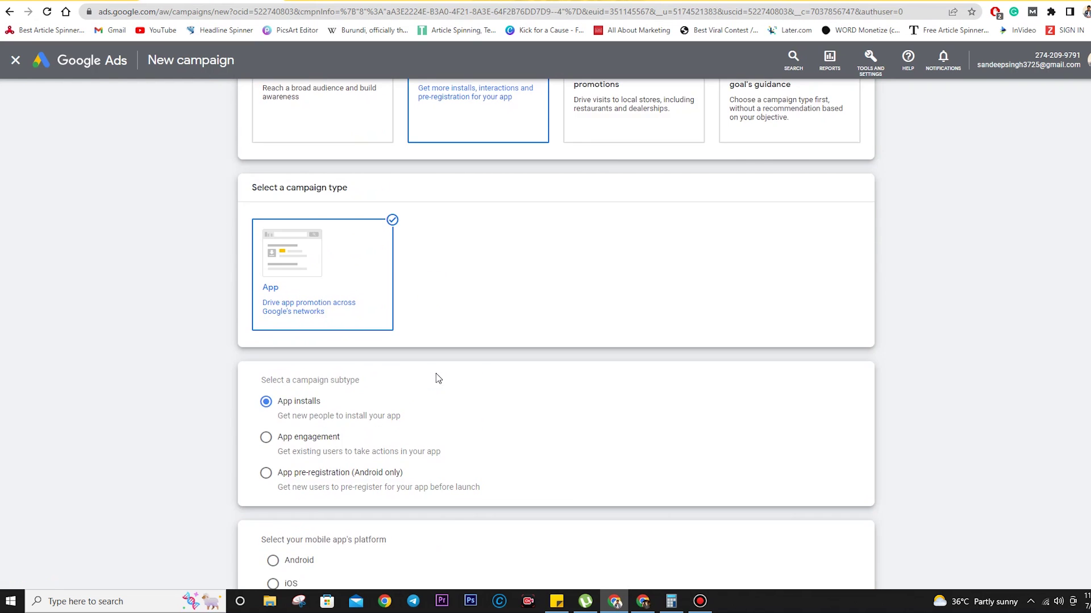
{"action": "left_click", "coordinate": [479, 267]}
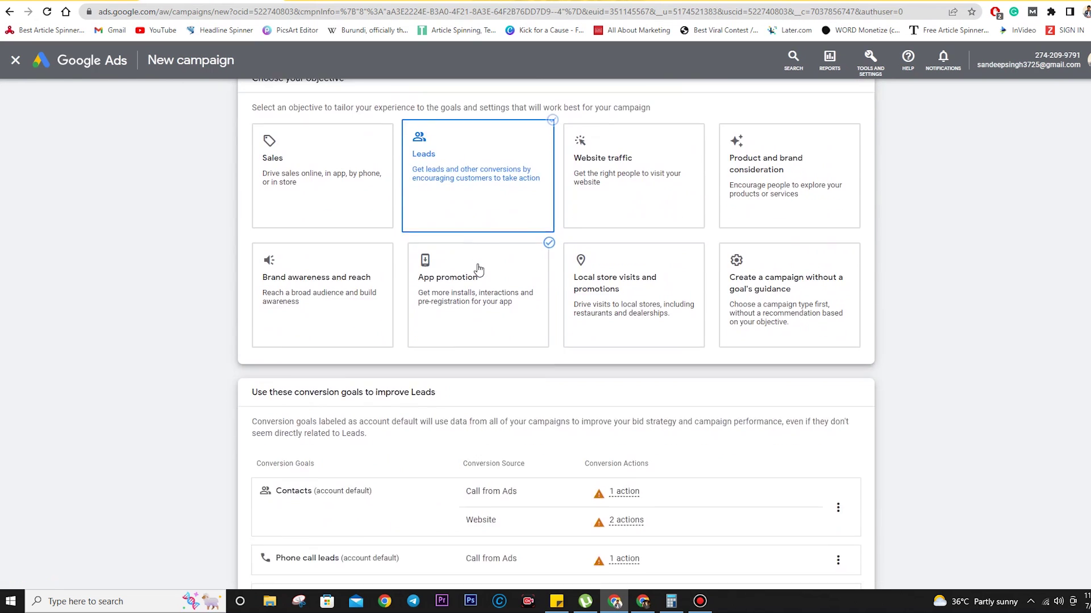
{"action": "scroll", "coordinate": [479, 269], "scroll_direction": "down", "scroll_amount": 5}
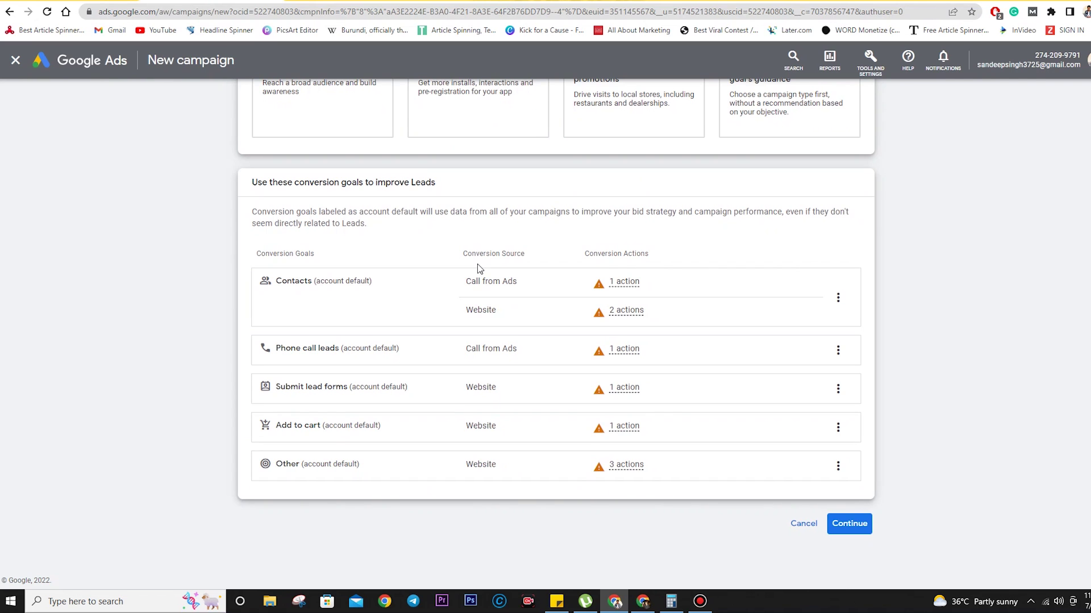
{"action": "scroll", "coordinate": [479, 269], "scroll_direction": "up", "scroll_amount": 6}
{"action": "scroll", "coordinate": [478, 267], "scroll_direction": "down", "scroll_amount": 4}
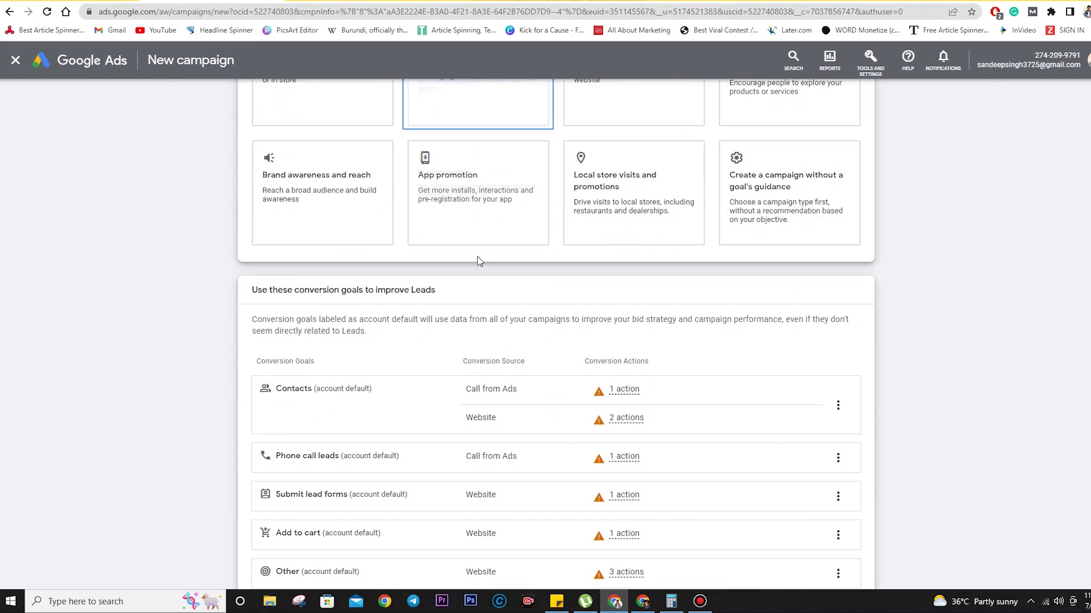
{"action": "scroll", "coordinate": [397, 343], "scroll_direction": "down", "scroll_amount": 1}
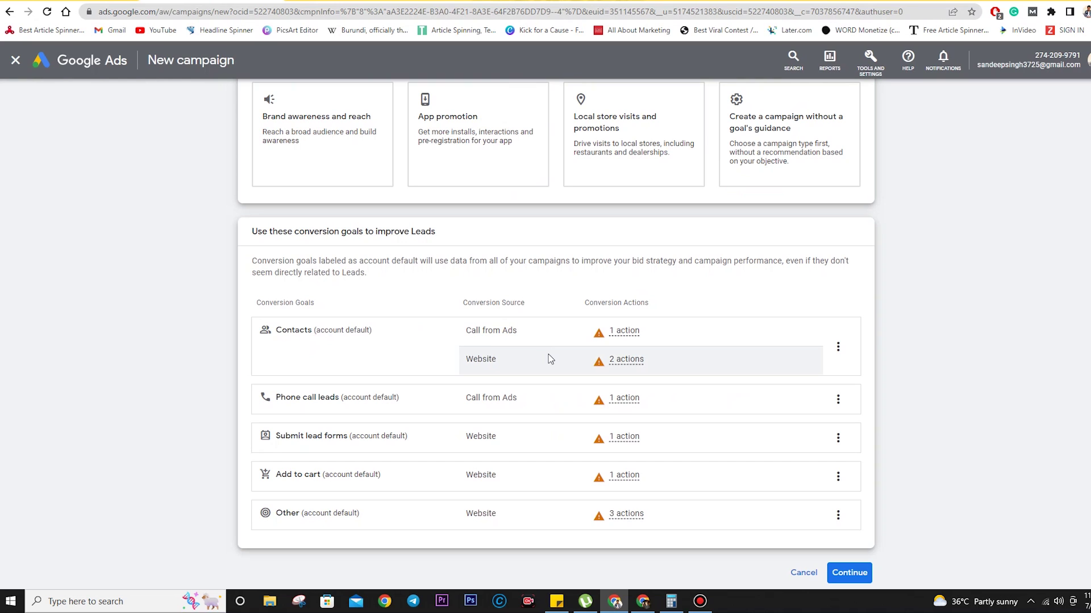
{"action": "mouse_move", "coordinate": [548, 359]}
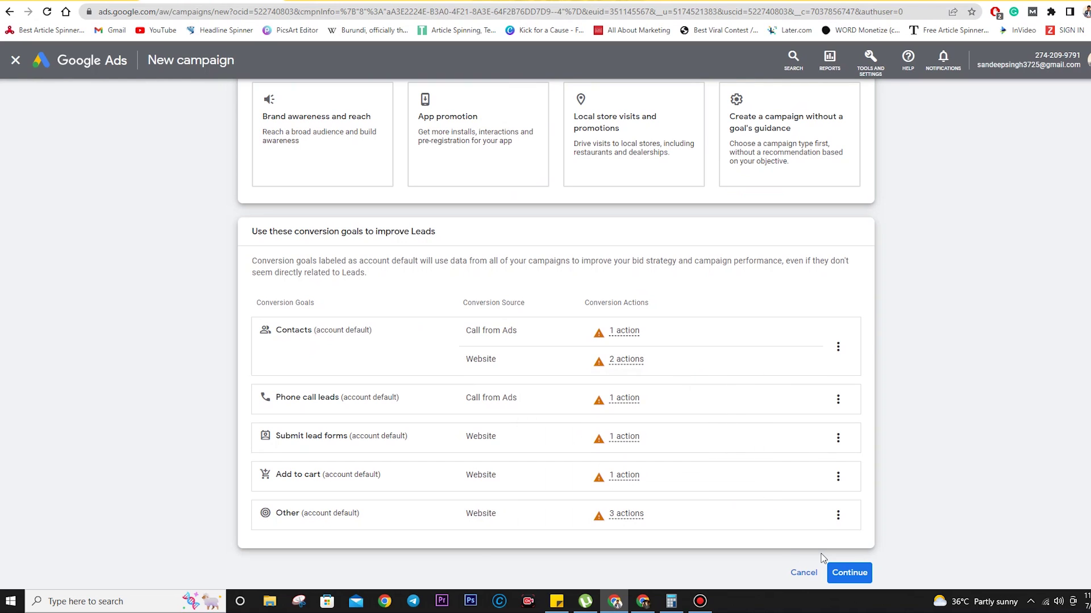
- Switch the campaign objective to Website traffic and inspect its conversion goals, including the Add to cart action details
{"action": "scroll", "coordinate": [964, 470], "scroll_direction": "up", "scroll_amount": 4}
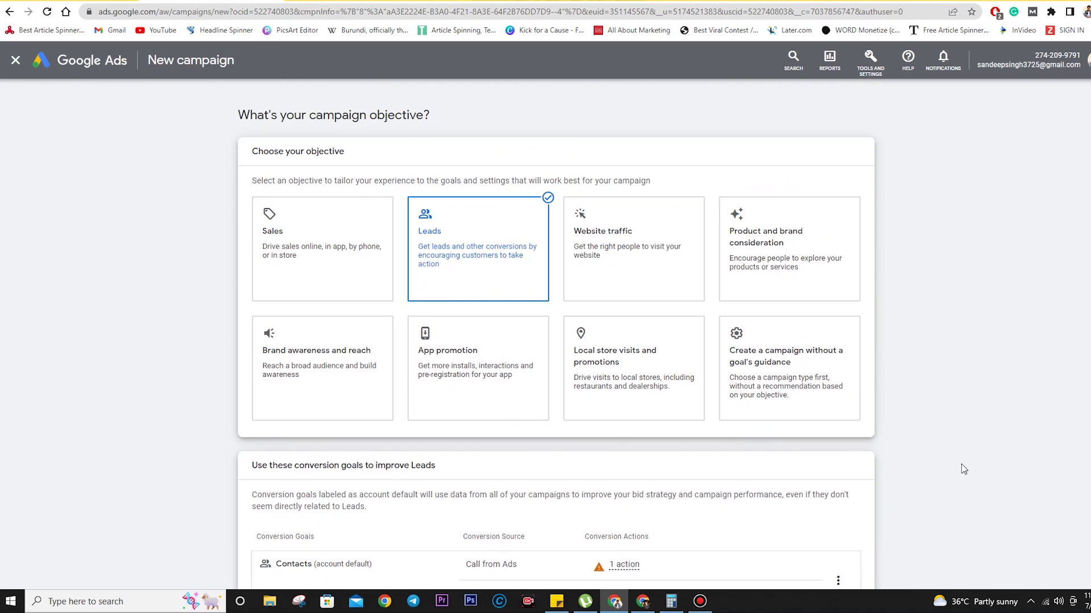
{"action": "left_click", "coordinate": [689, 282]}
{"action": "scroll", "coordinate": [690, 279], "scroll_direction": "down", "scroll_amount": 5}
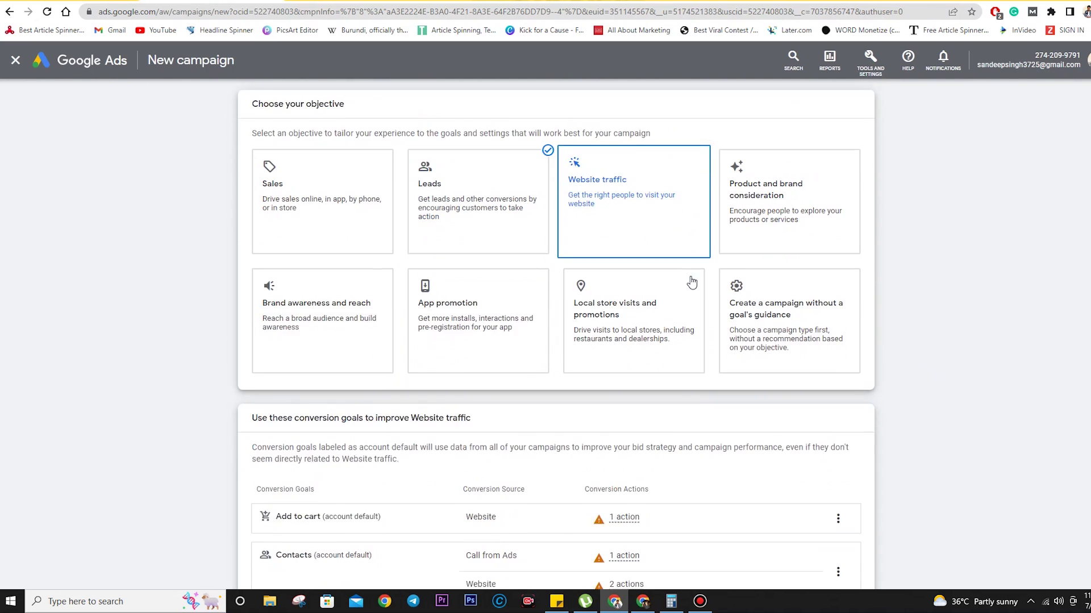
{"action": "mouse_move", "coordinate": [690, 276]}
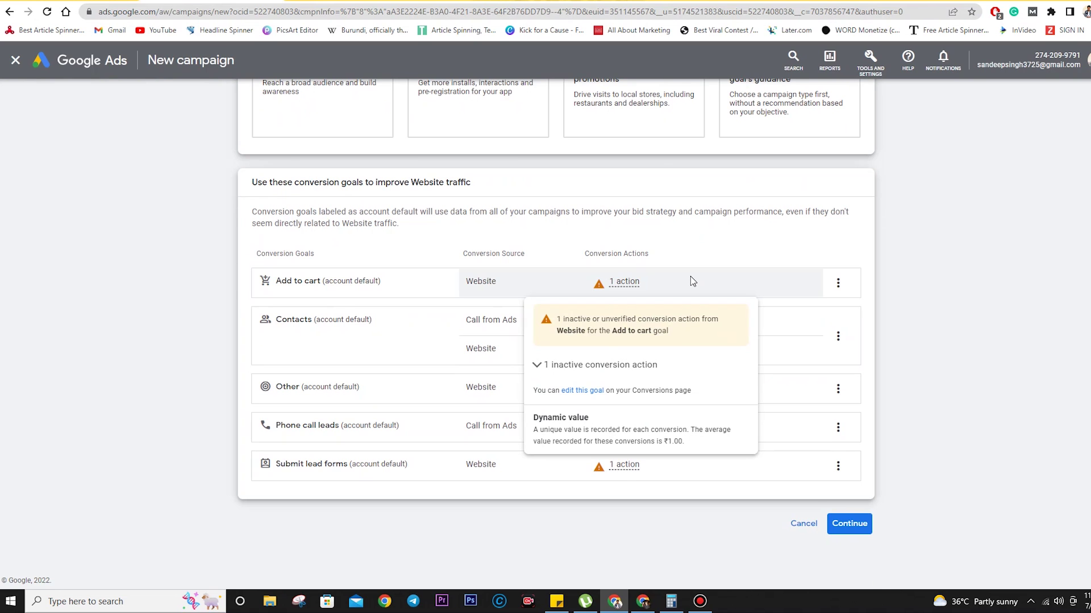
- Set the objective to Create a campaign without a goal's guidance and bring up the full set of campaign types
{"action": "scroll", "coordinate": [691, 277], "scroll_direction": "up", "scroll_amount": 4}
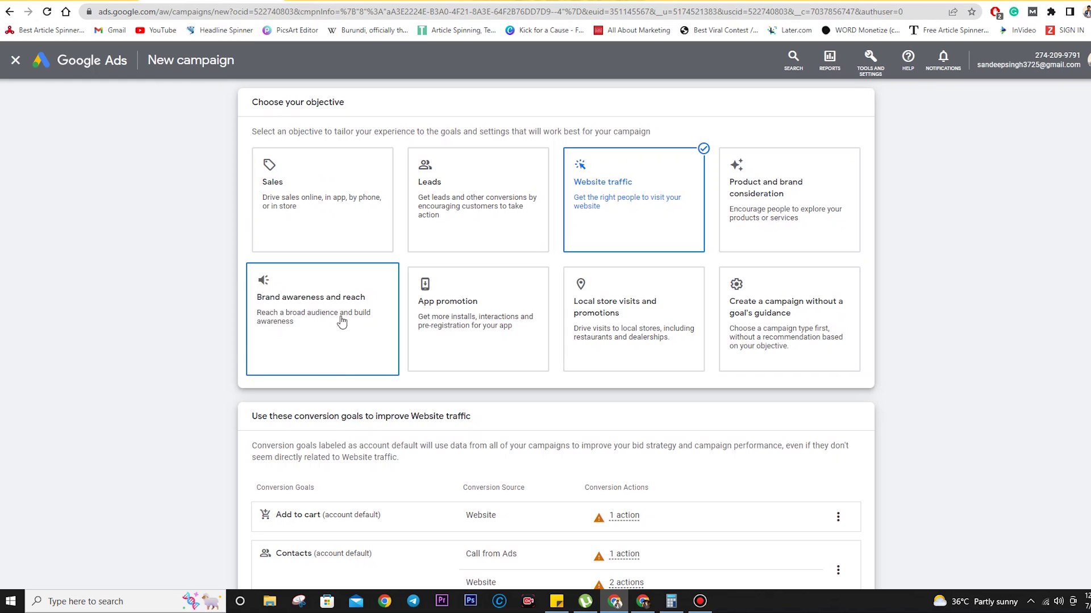
{"action": "left_click", "coordinate": [841, 320]}
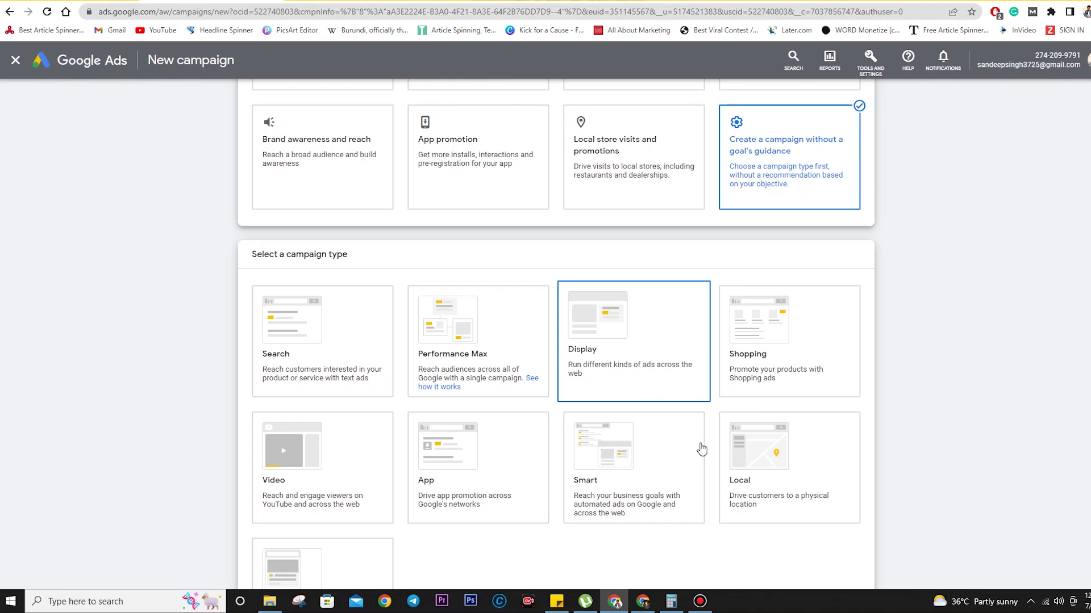
{"action": "scroll", "coordinate": [377, 309], "scroll_direction": "down", "scroll_amount": 2}
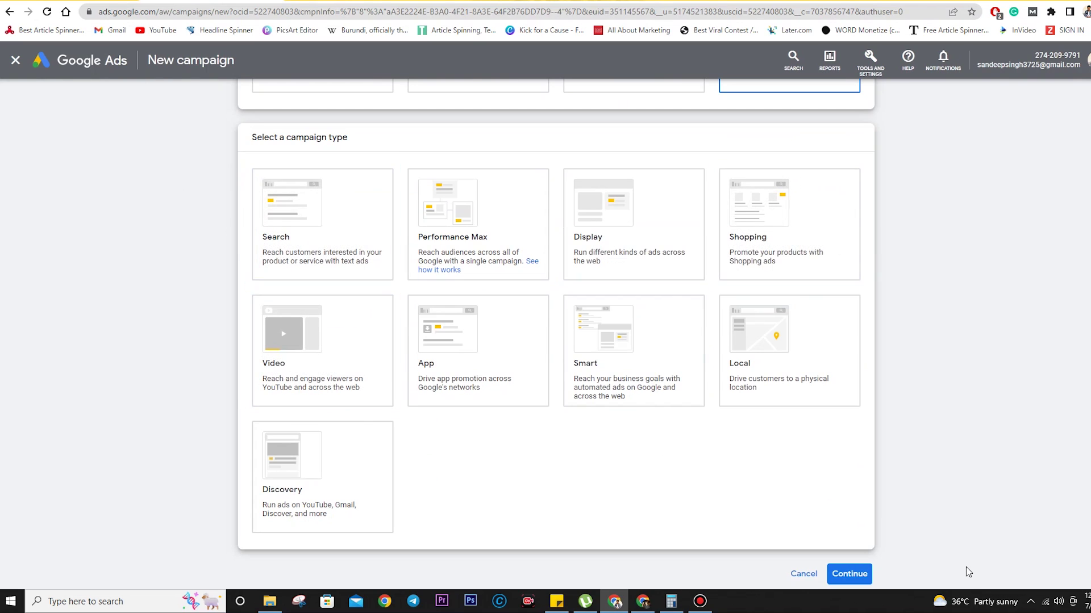
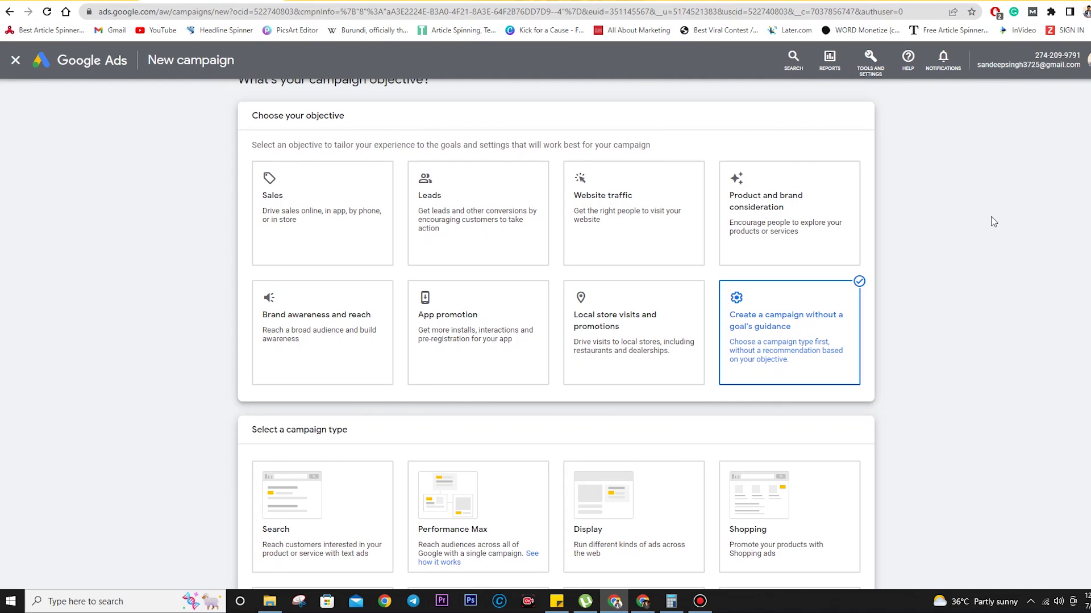
- Compare the available campaign types, from Search and Performance Max to Discovery, with the campaign objectives
{"action": "scroll", "coordinate": [1001, 231], "scroll_direction": "down", "scroll_amount": 3}
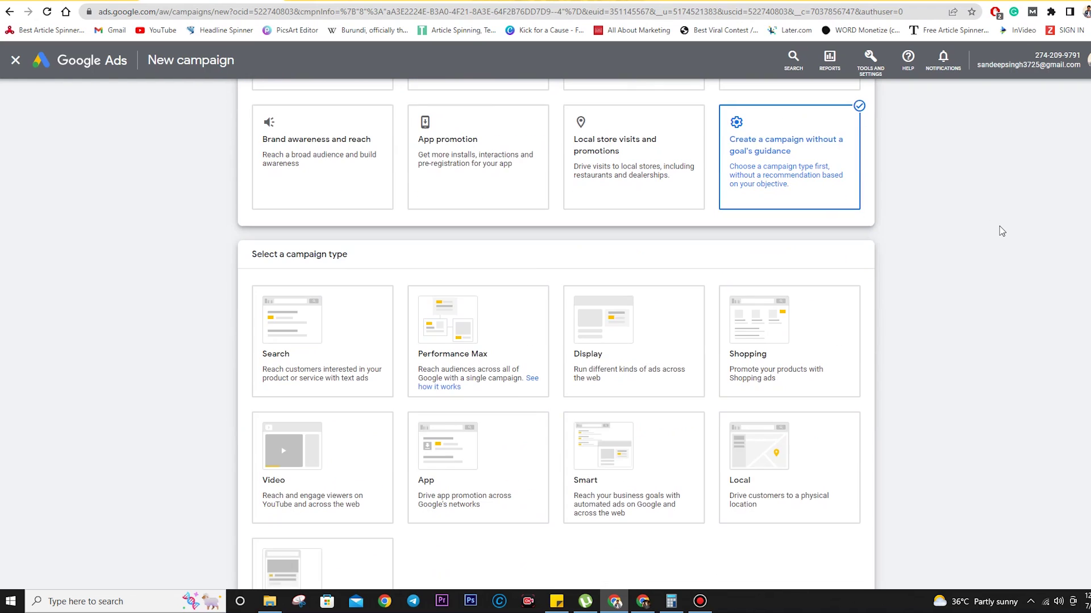
{"action": "scroll", "coordinate": [1002, 231], "scroll_direction": "down", "scroll_amount": 1}
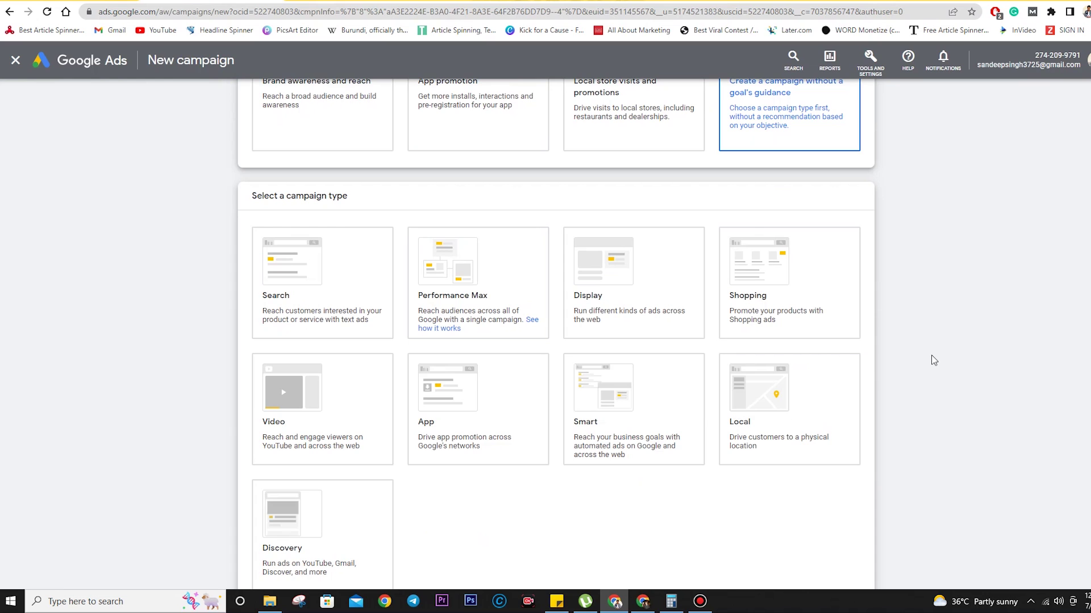
{"action": "scroll", "coordinate": [931, 356], "scroll_direction": "up", "scroll_amount": 5}
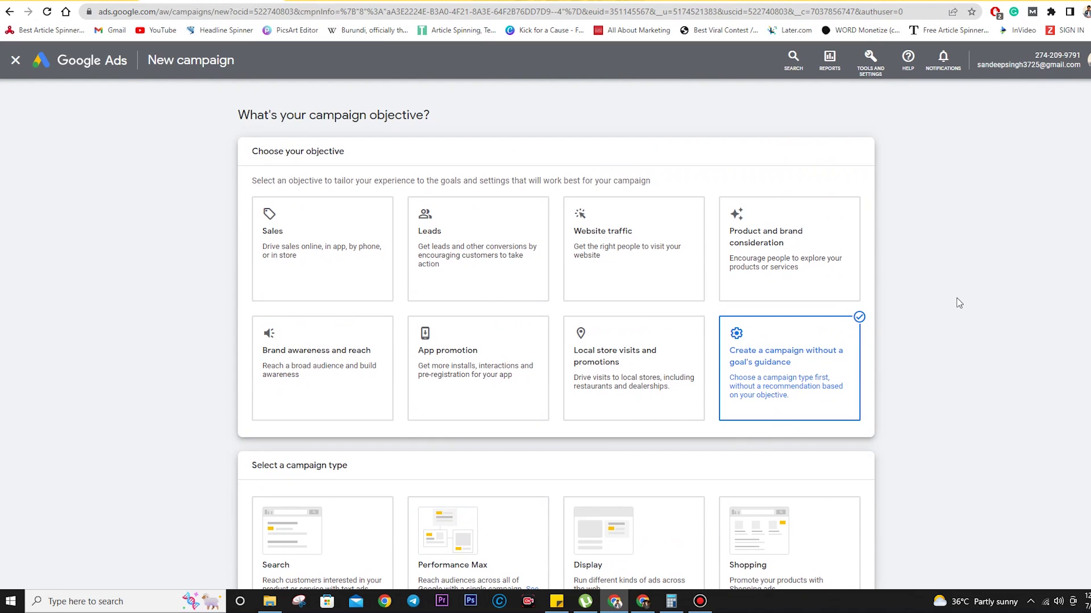
{"action": "scroll", "coordinate": [959, 303], "scroll_direction": "down", "scroll_amount": 4}
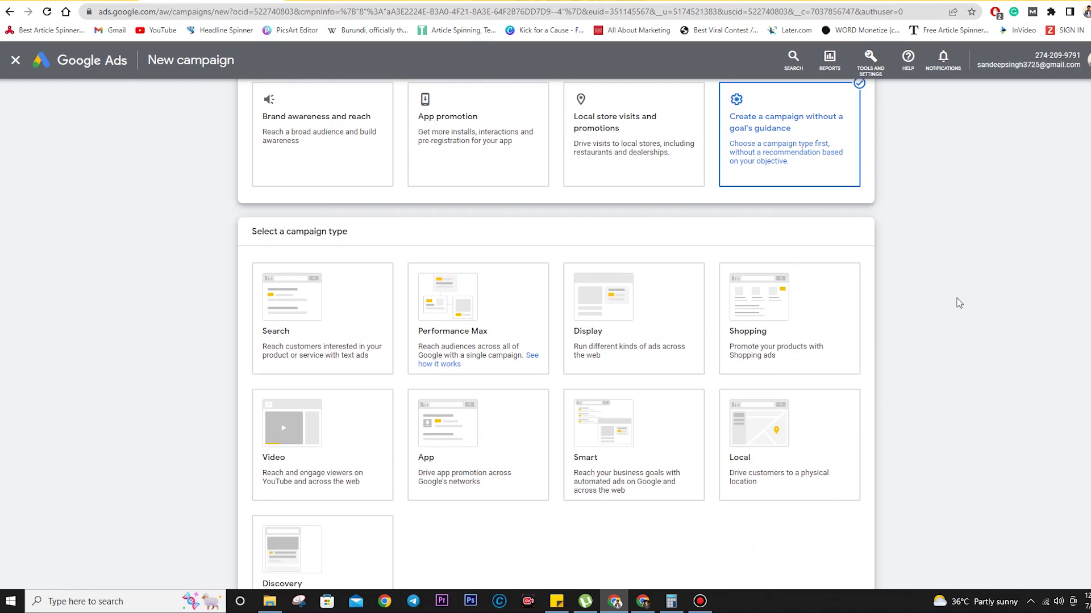
{"action": "scroll", "coordinate": [959, 303], "scroll_direction": "down", "scroll_amount": 1}
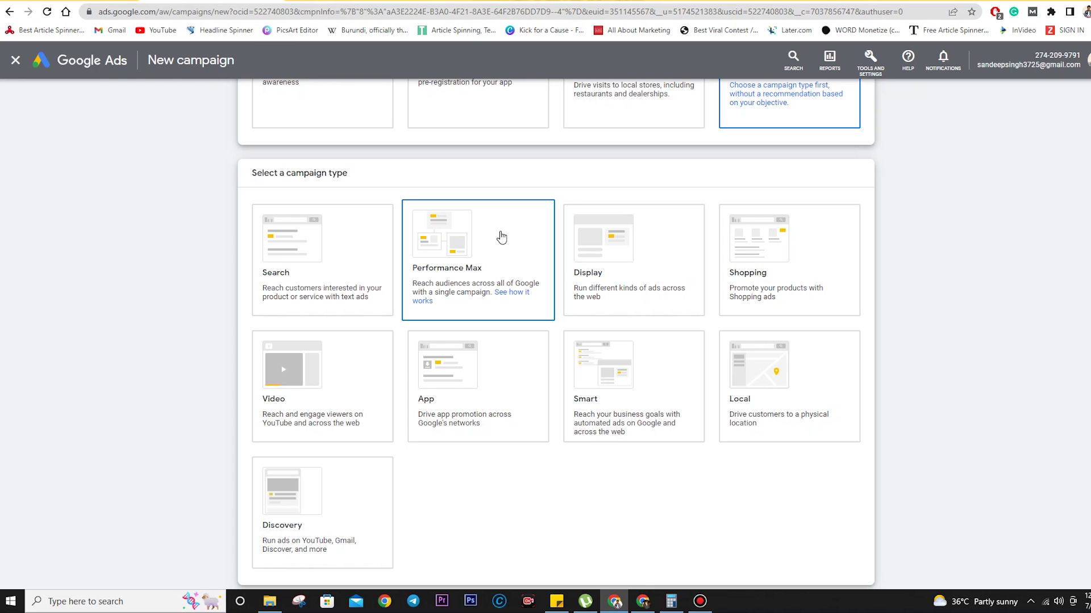
{"action": "scroll", "coordinate": [1050, 272], "scroll_direction": "up", "scroll_amount": 3}
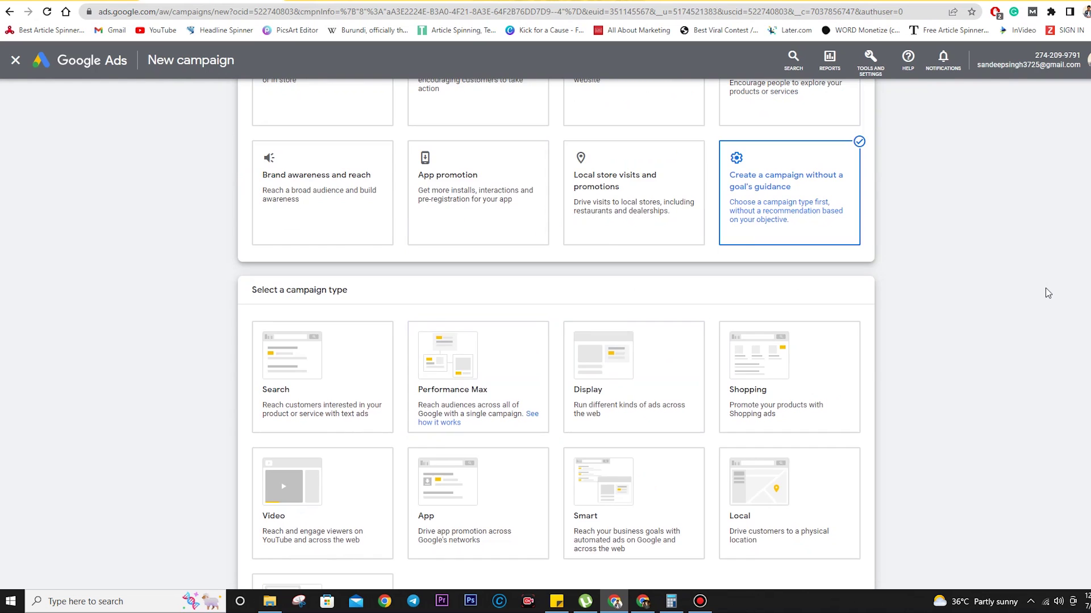
{"action": "scroll", "coordinate": [1034, 350], "scroll_direction": "up", "scroll_amount": 1}
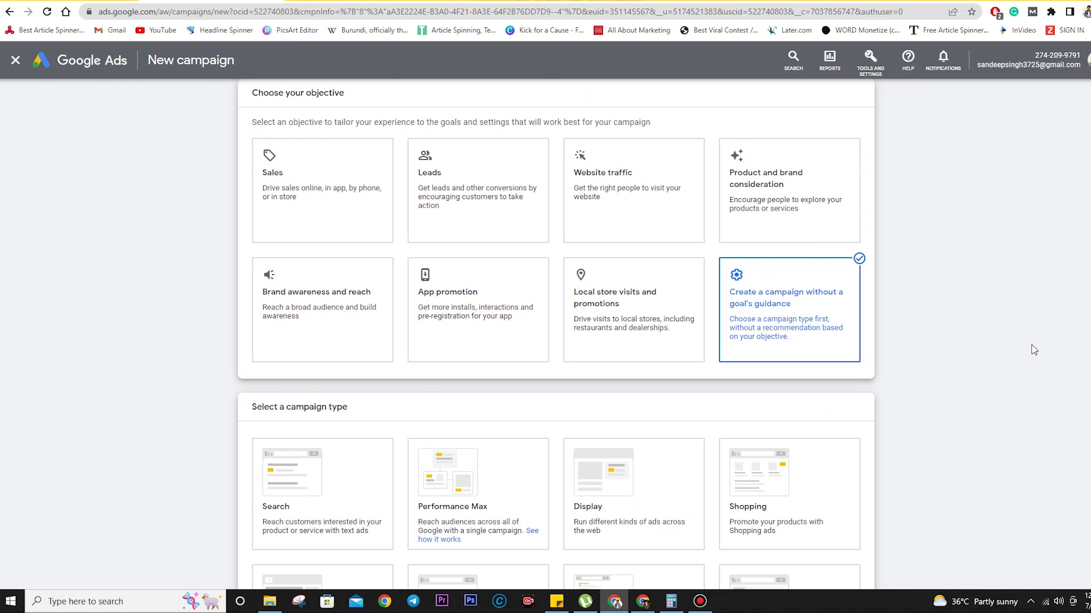
{"action": "scroll", "coordinate": [1034, 350], "scroll_direction": "down", "scroll_amount": 2}
{"action": "scroll", "coordinate": [1034, 350], "scroll_direction": "up", "scroll_amount": 3}
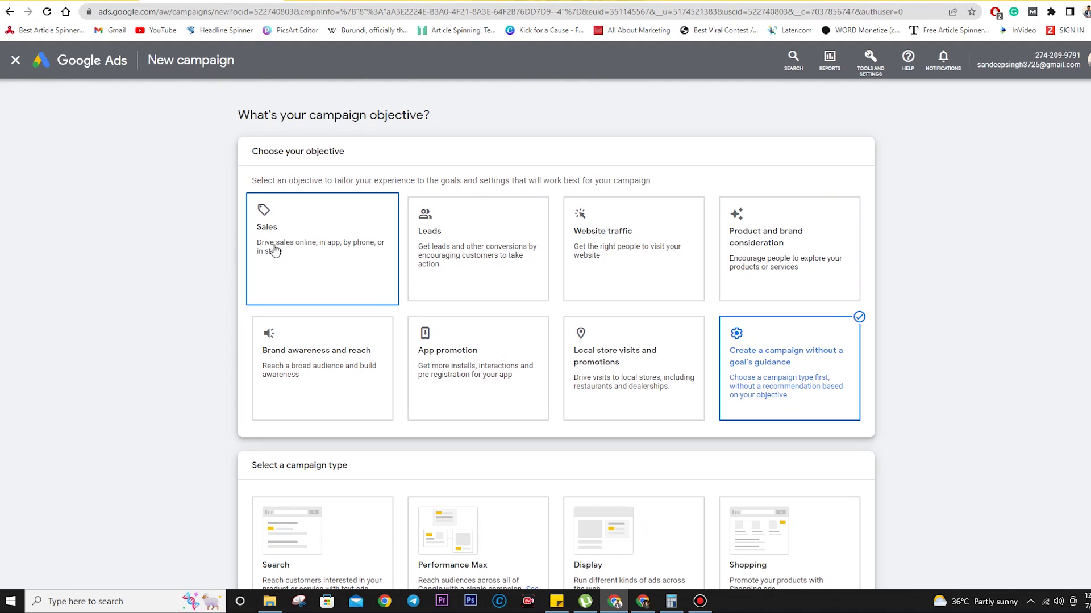
{"action": "scroll", "coordinate": [487, 247], "scroll_direction": "down", "scroll_amount": 1}
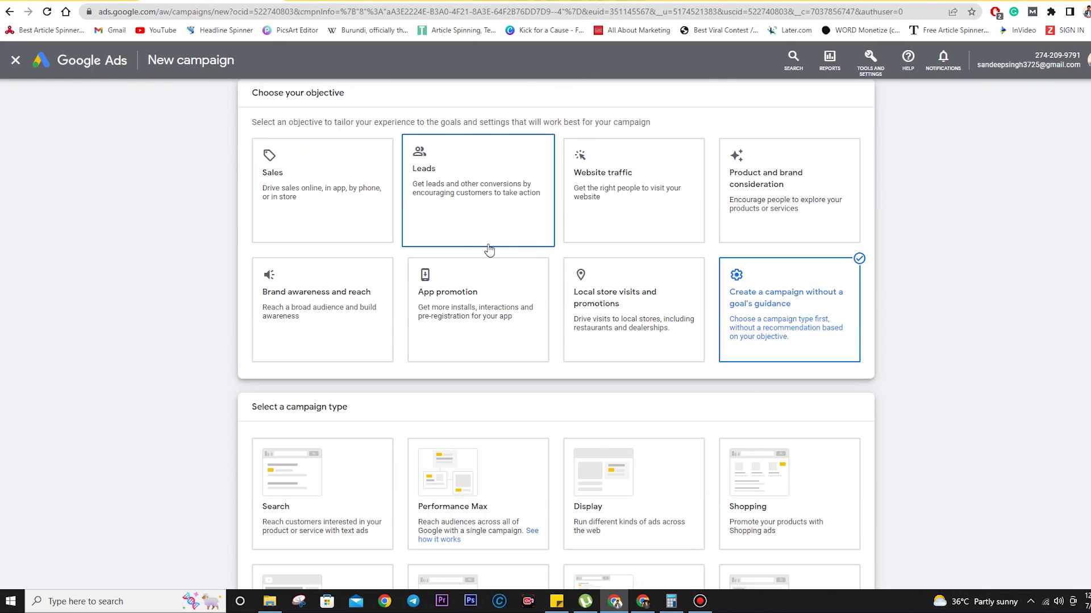
{"action": "scroll", "coordinate": [488, 250], "scroll_direction": "down", "scroll_amount": 2}
{"action": "scroll", "coordinate": [488, 248], "scroll_direction": "up", "scroll_amount": 3}
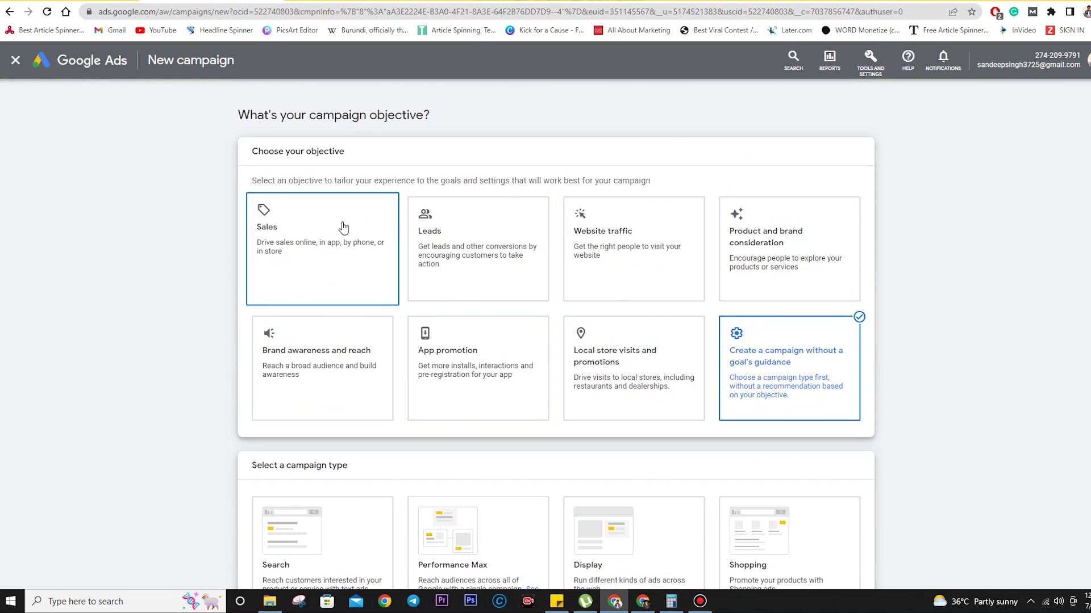
{"action": "scroll", "coordinate": [494, 360], "scroll_direction": "down", "scroll_amount": 3}
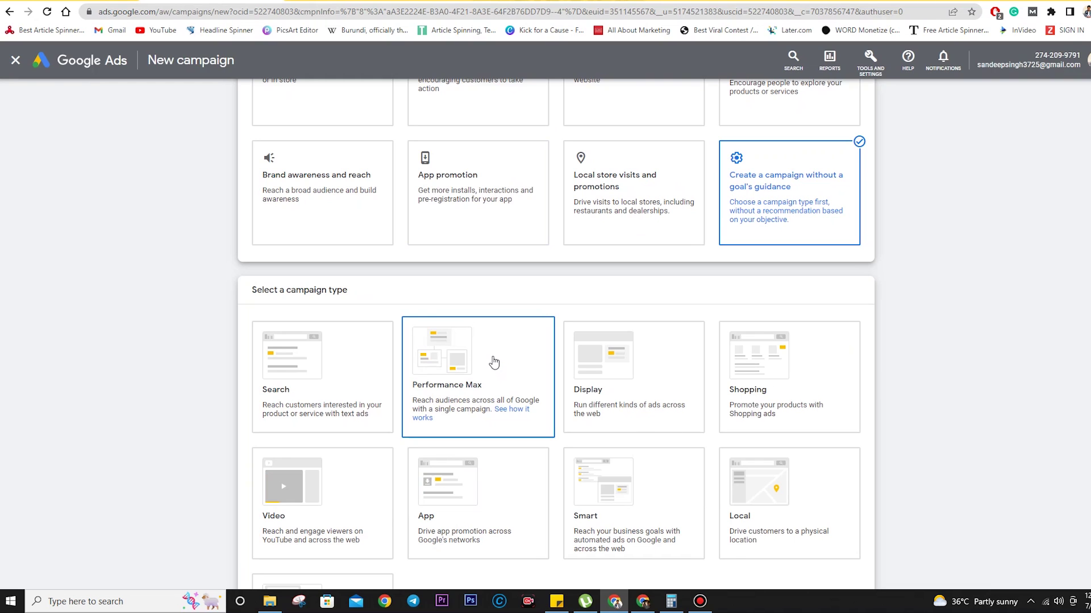
{"action": "scroll", "coordinate": [493, 360], "scroll_direction": "up", "scroll_amount": 3}
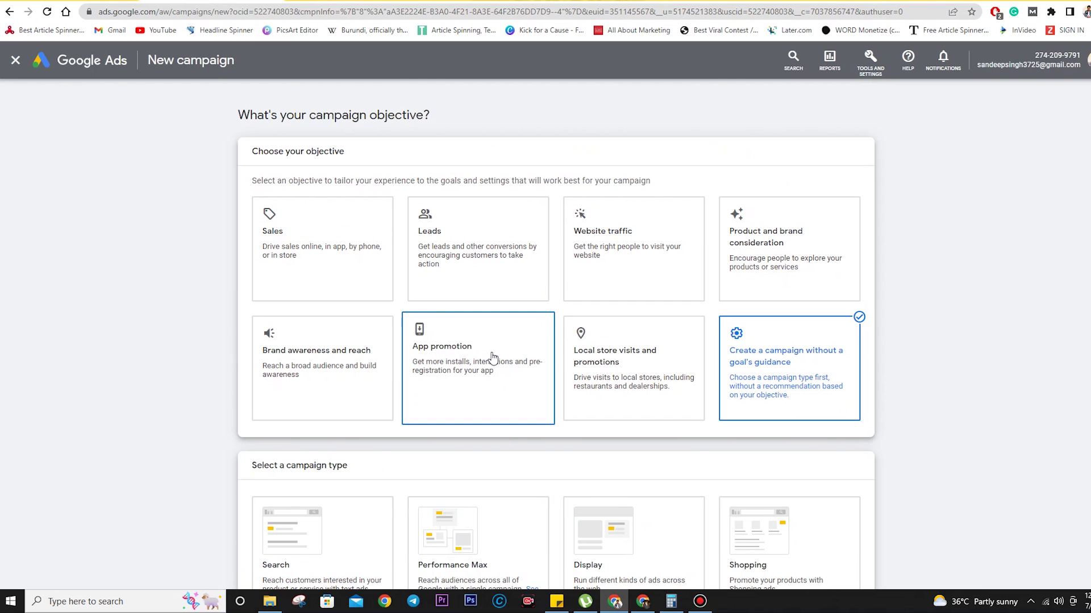